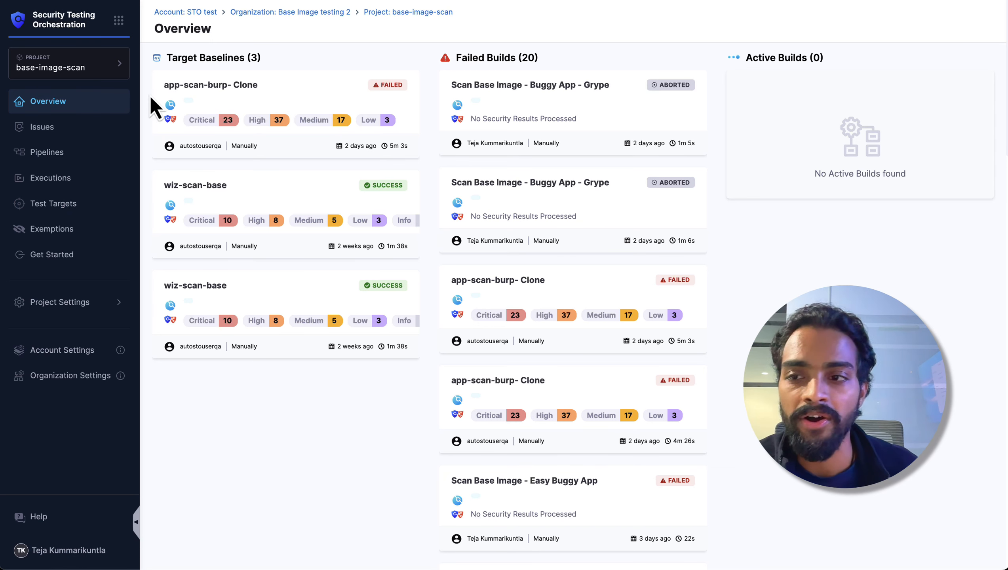
Step: Approve the 8-slim tag of the openjdk test target as a base image
left_click(62, 204)
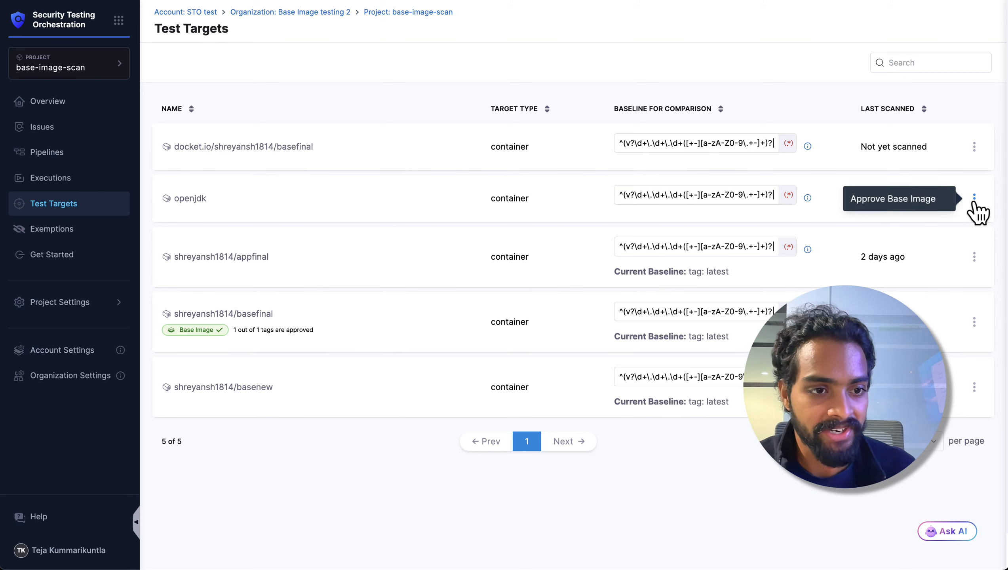
left_click(910, 203)
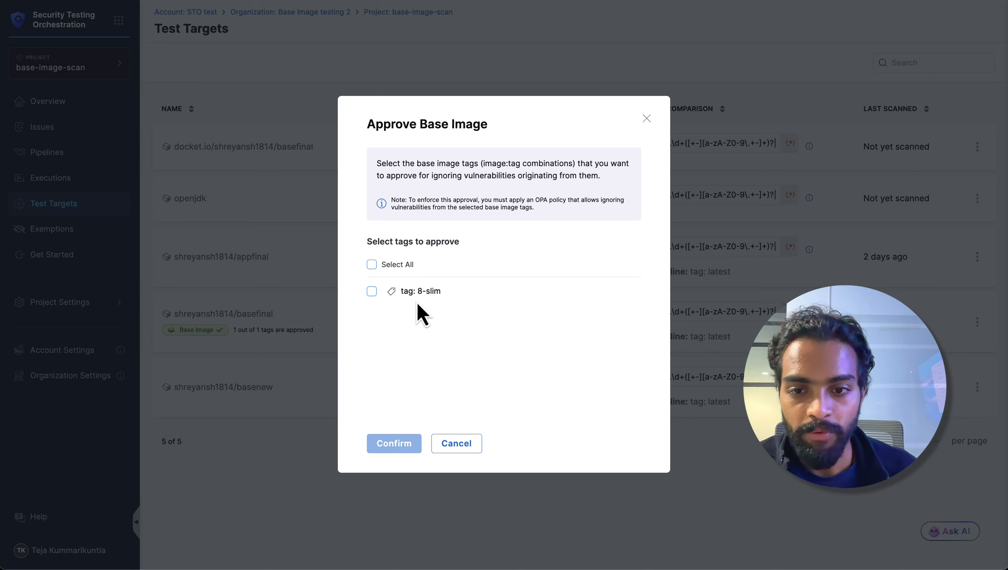
left_click(376, 294)
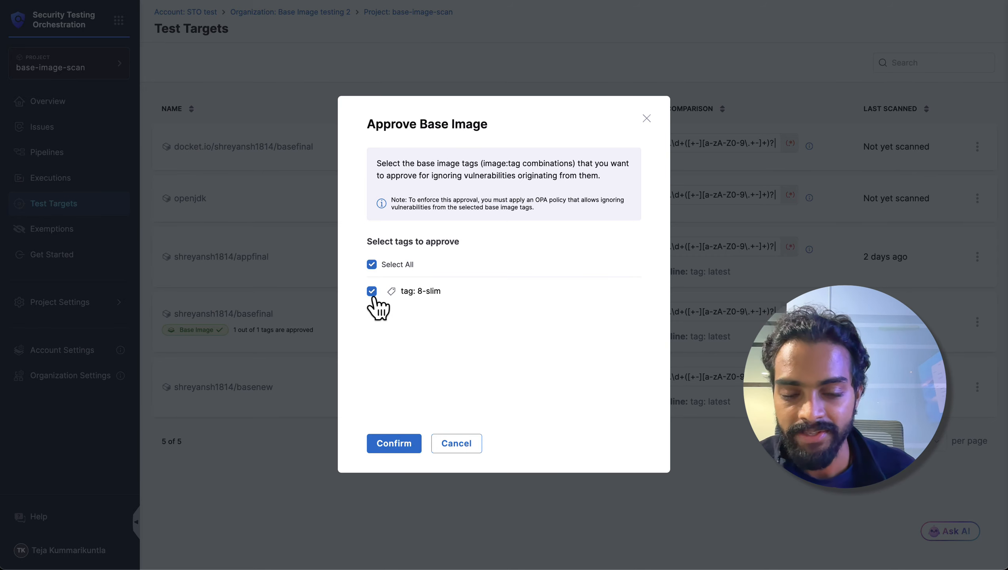
left_click(394, 443)
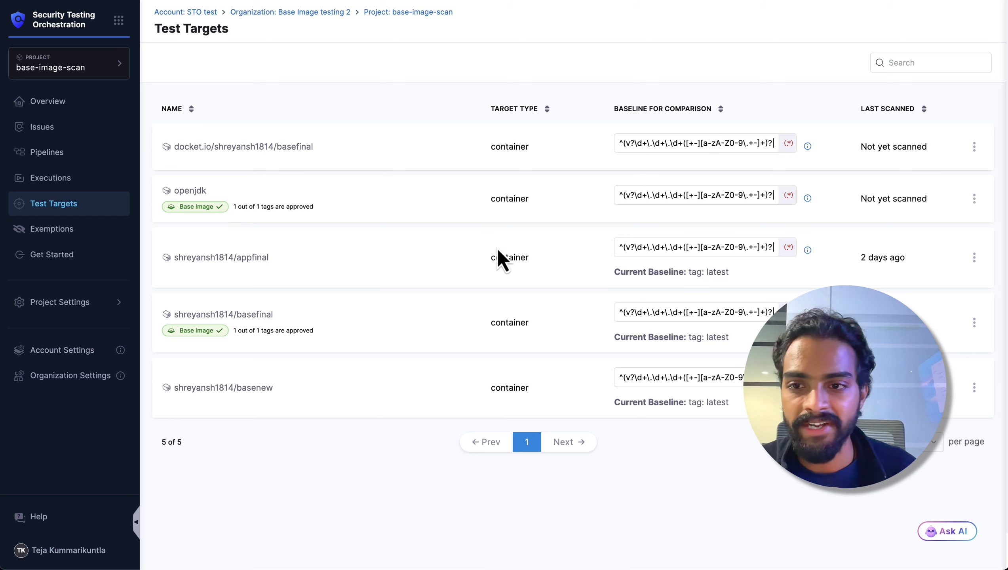
left_click_drag(222, 209, 181, 206)
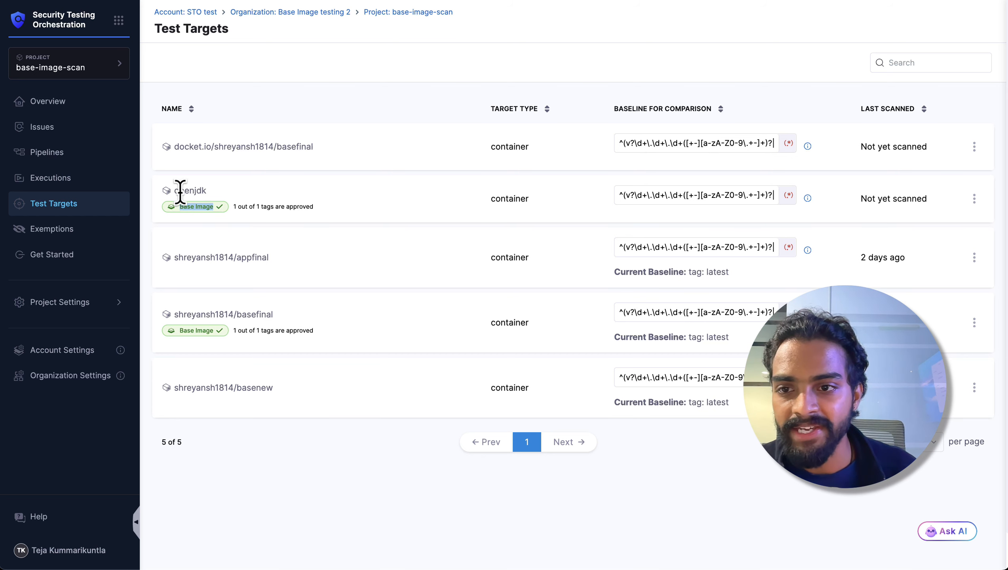
double_click(180, 192)
left_click(197, 212)
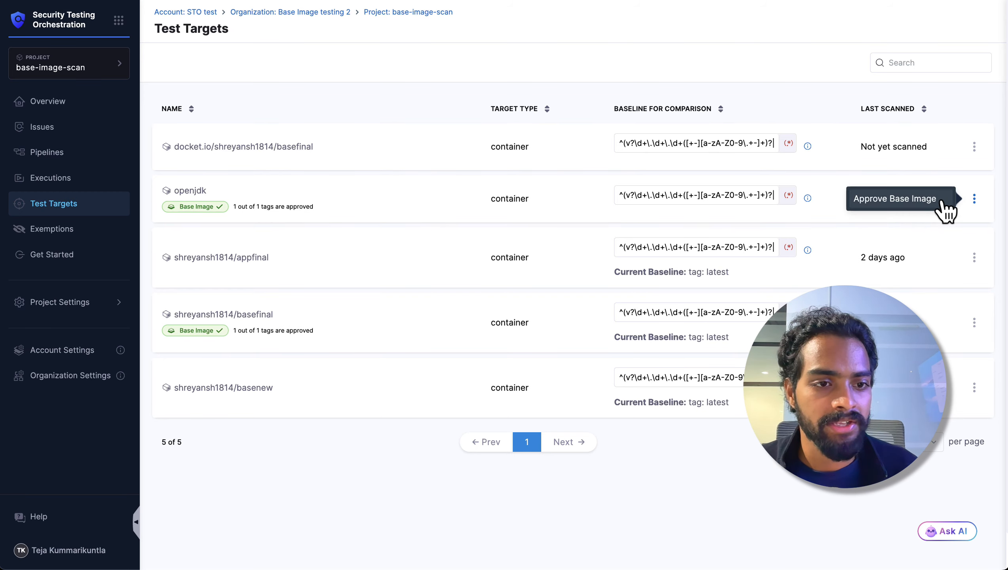
Step: Reopen the base image approval for openjdk, toggle the 8-slim tag's selection and confirm
left_click(943, 203)
left_click(371, 291)
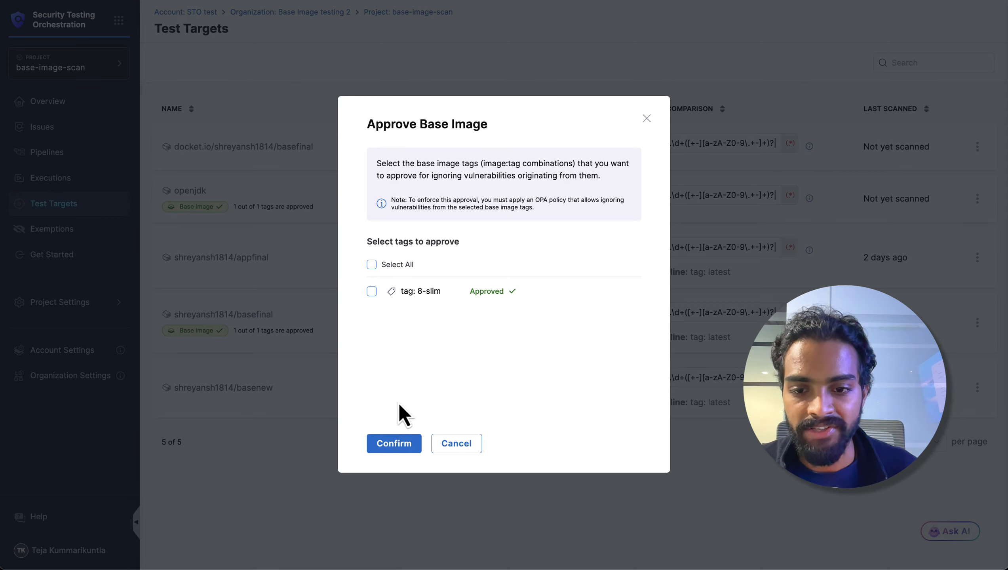
left_click(397, 443)
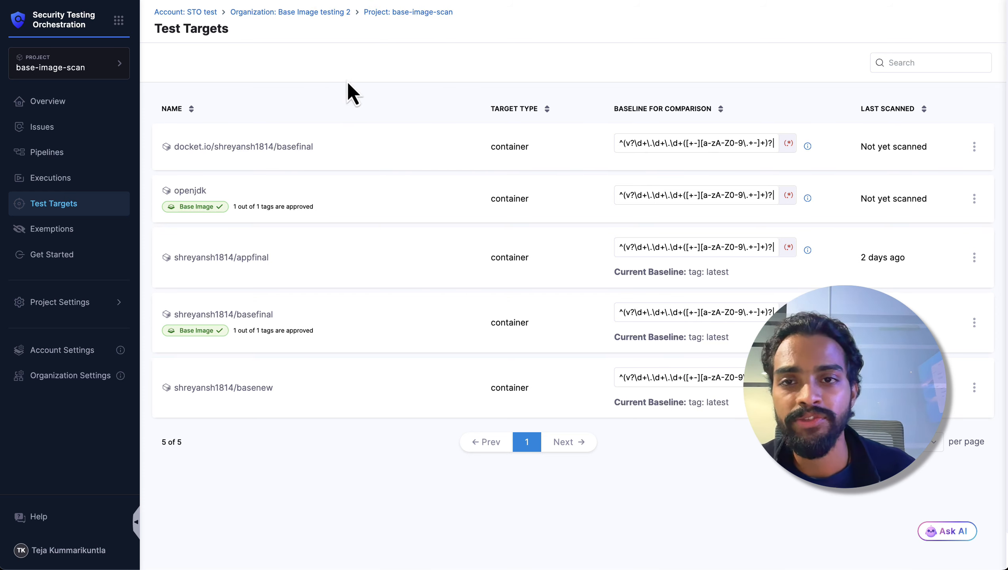
Step: Switch to the Scan Buggy App - Grype build and examine which vulnerabilities come from the app and which from the base image
key("ctrl+Tab")
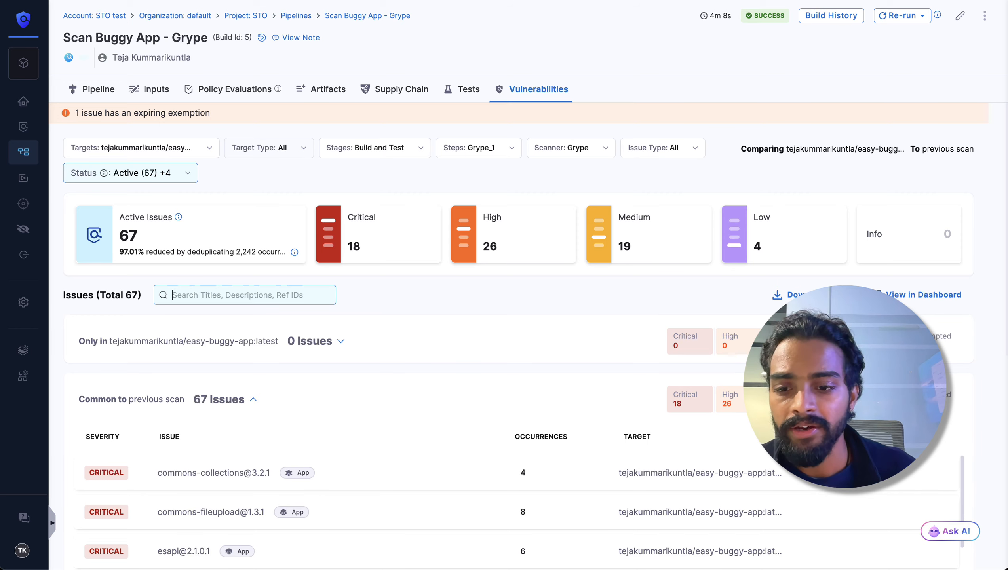
scroll(437, 411, "down", 5)
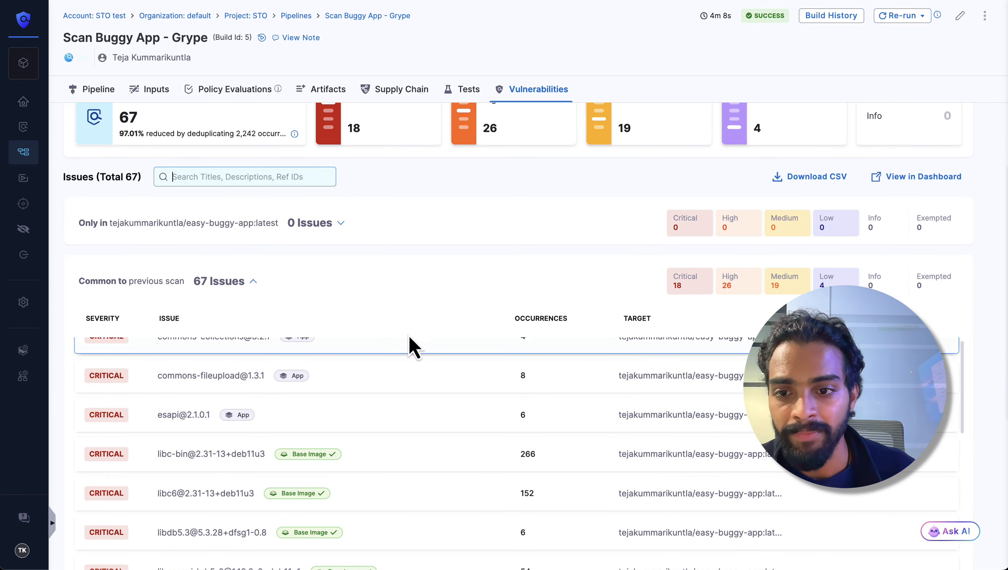
scroll(403, 347, "up", 1)
scroll(434, 322, "down", 1)
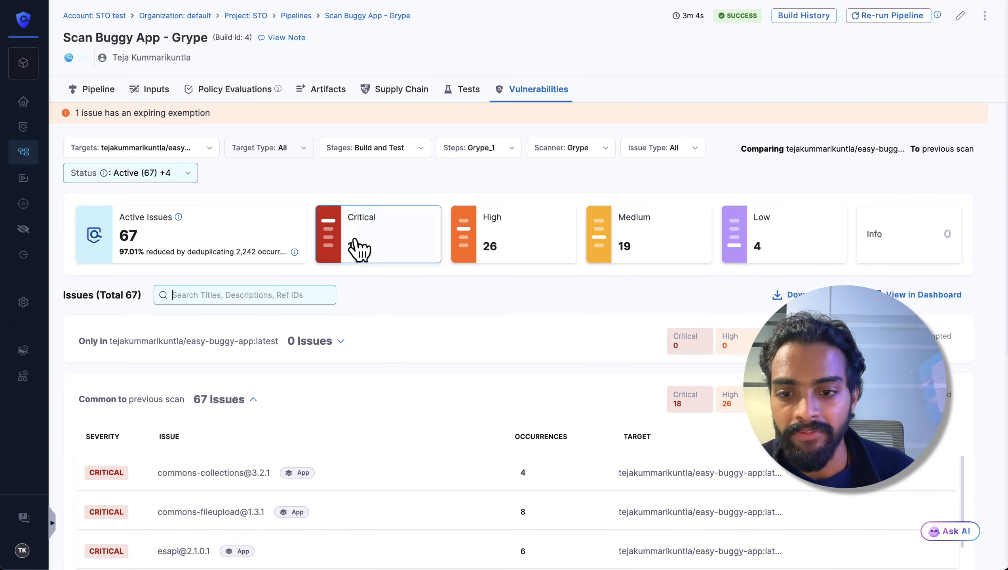
scroll(366, 279, "down", 5)
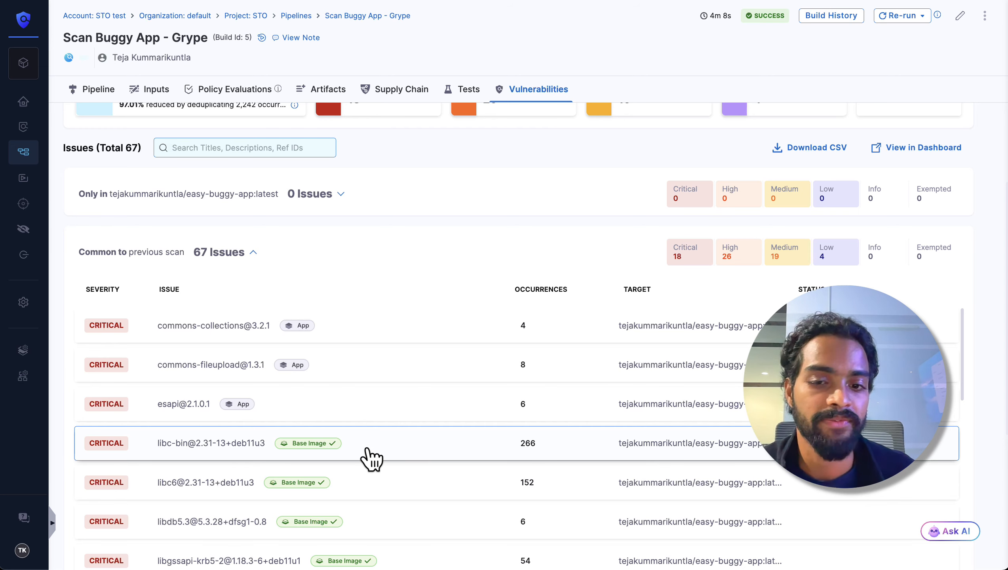
scroll(369, 455, "up", 4)
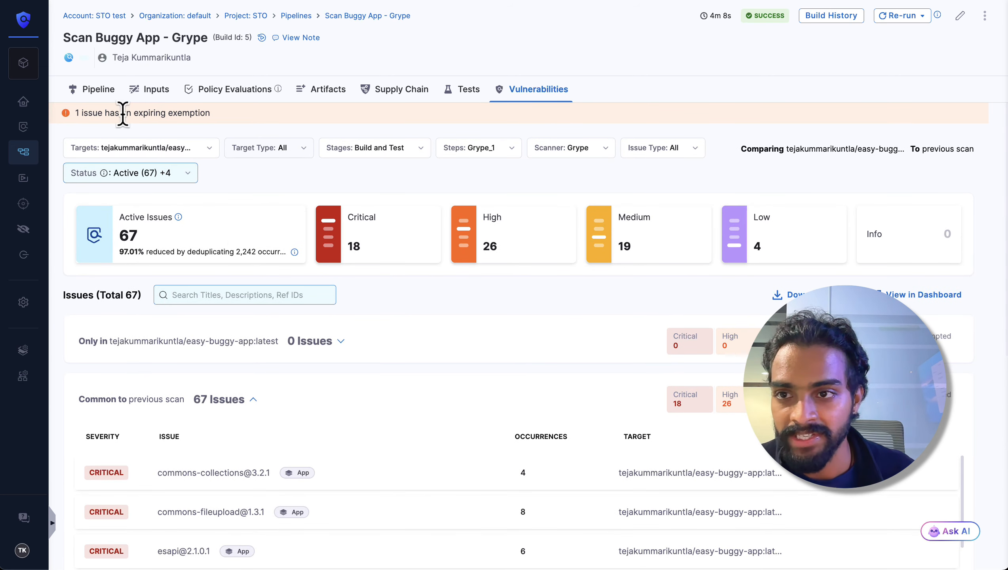
Step: Check the BASE_IMAGE_APPROVED variable among the output variables of the build's Grype_1 step
left_click(103, 91)
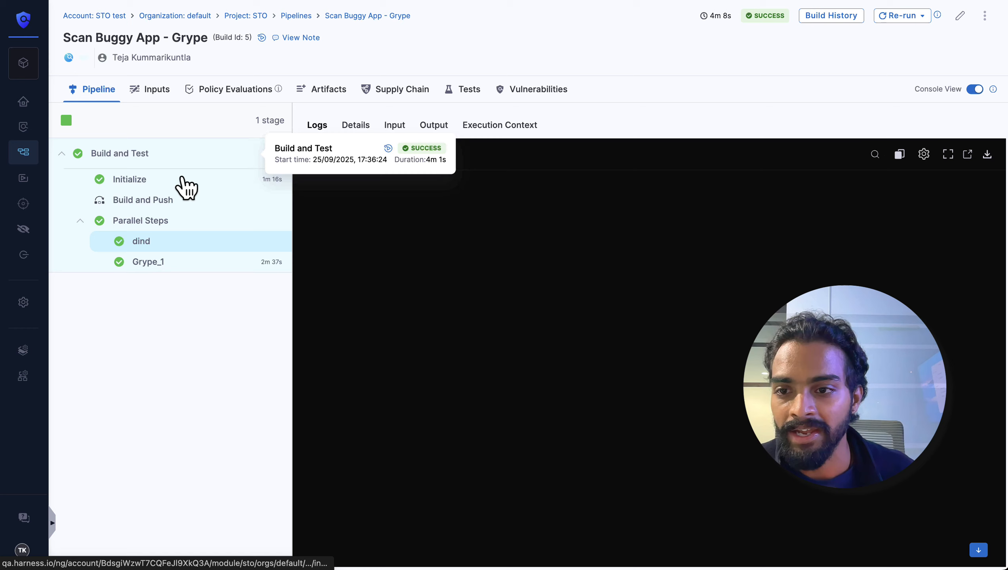
left_click(141, 267)
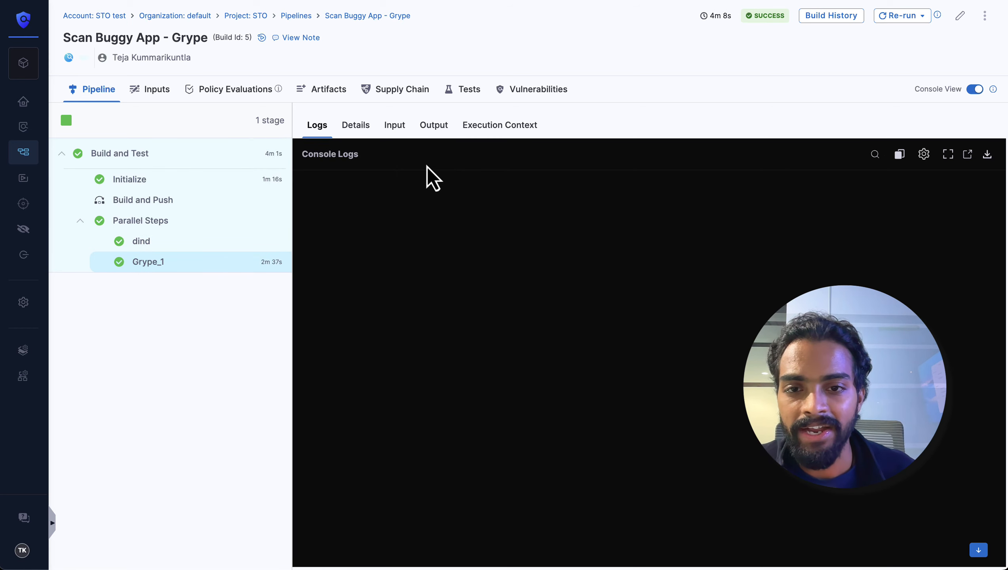
left_click(436, 127)
scroll(475, 347, "down", 2)
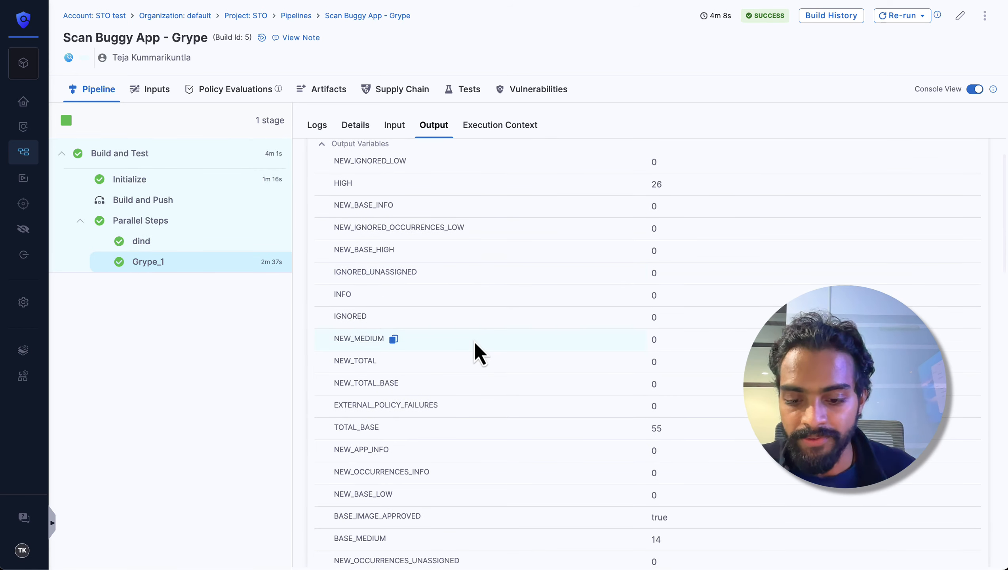
key("ctrl+f")
type("app")
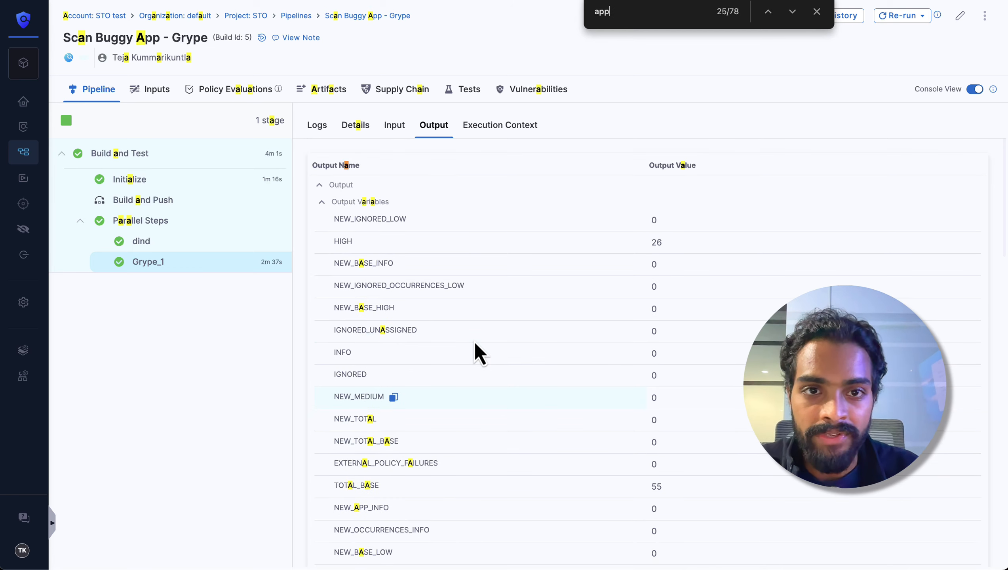
type("r`")
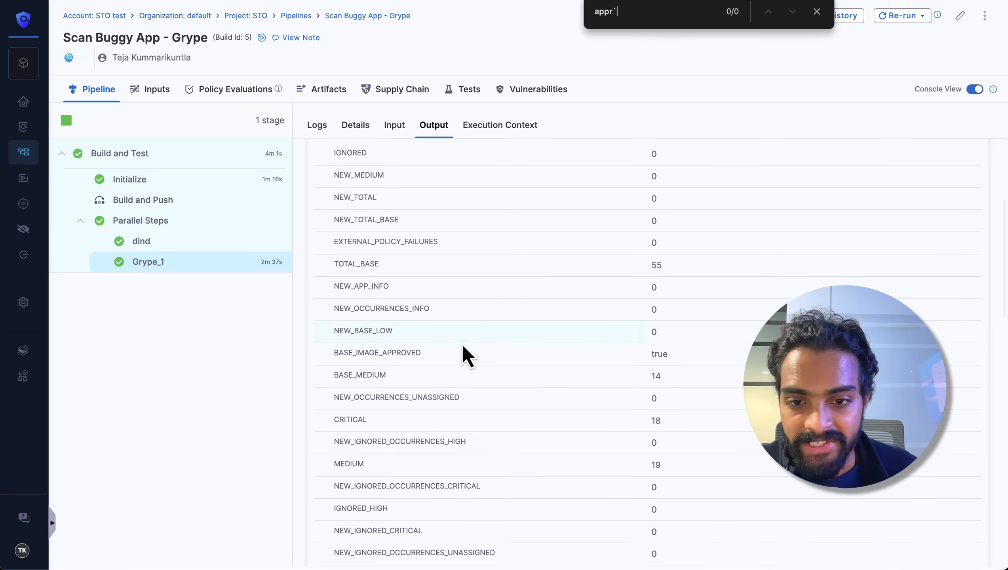
double_click(657, 351)
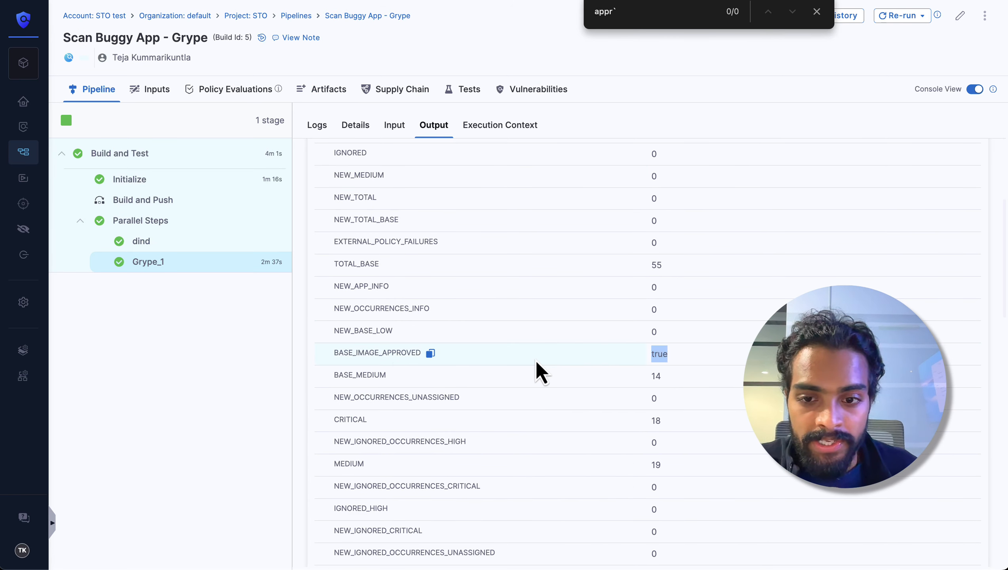
left_click(536, 360)
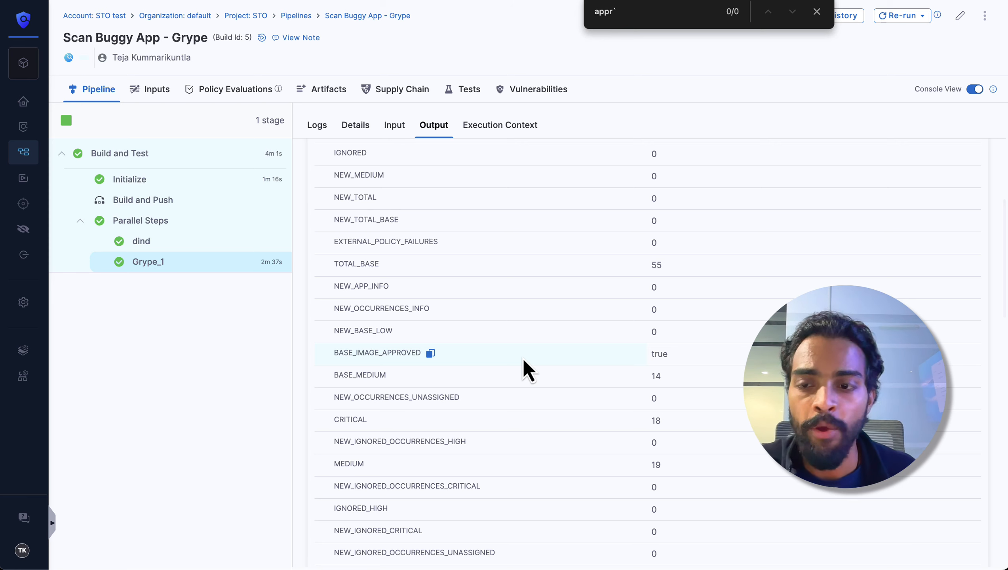
Step: Open the pipeline for editing and inspect the policy set enforced on the Grype_1 step in the Build and Test stage
scroll(576, 321, "up", 4)
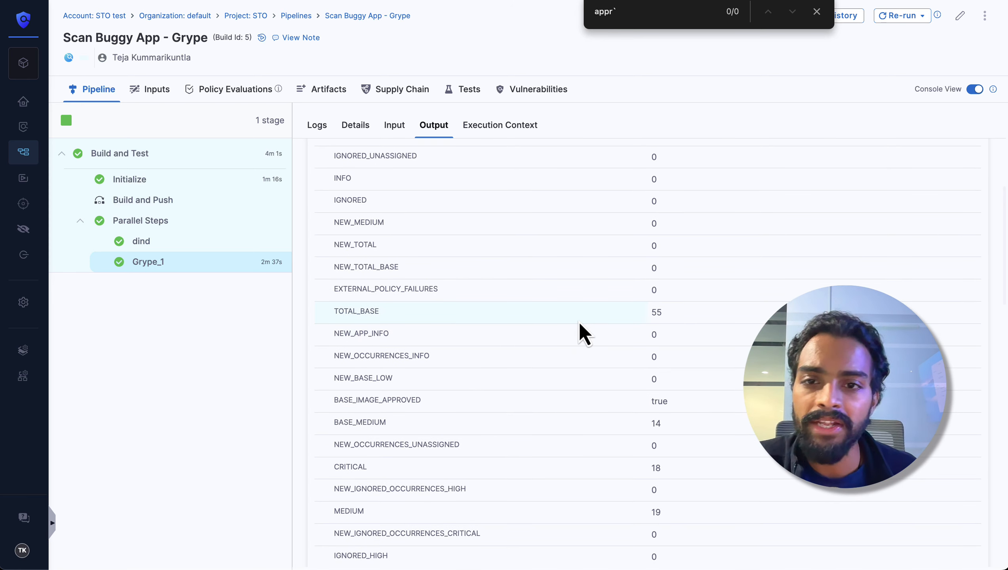
scroll(581, 320, "up", 2)
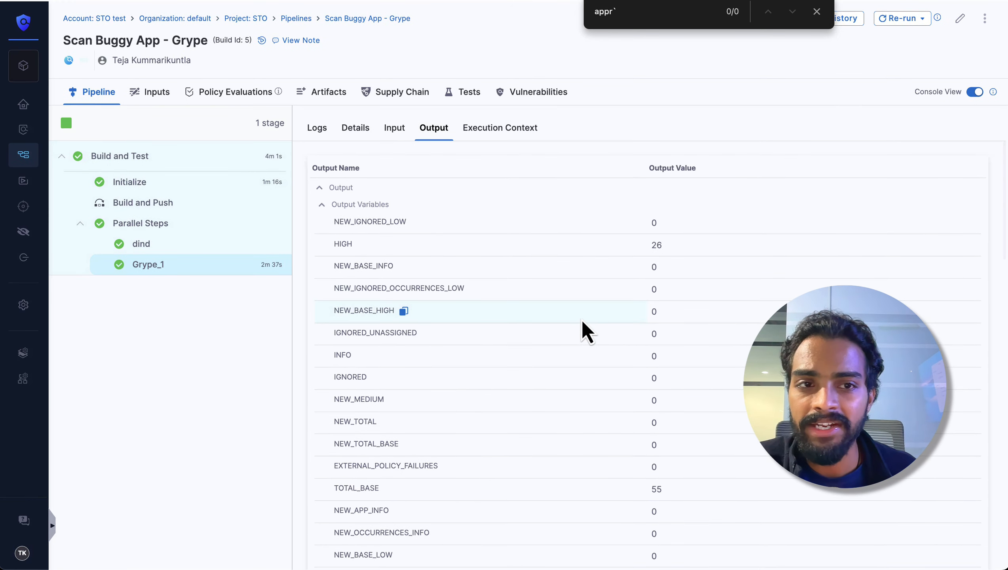
left_click(960, 22)
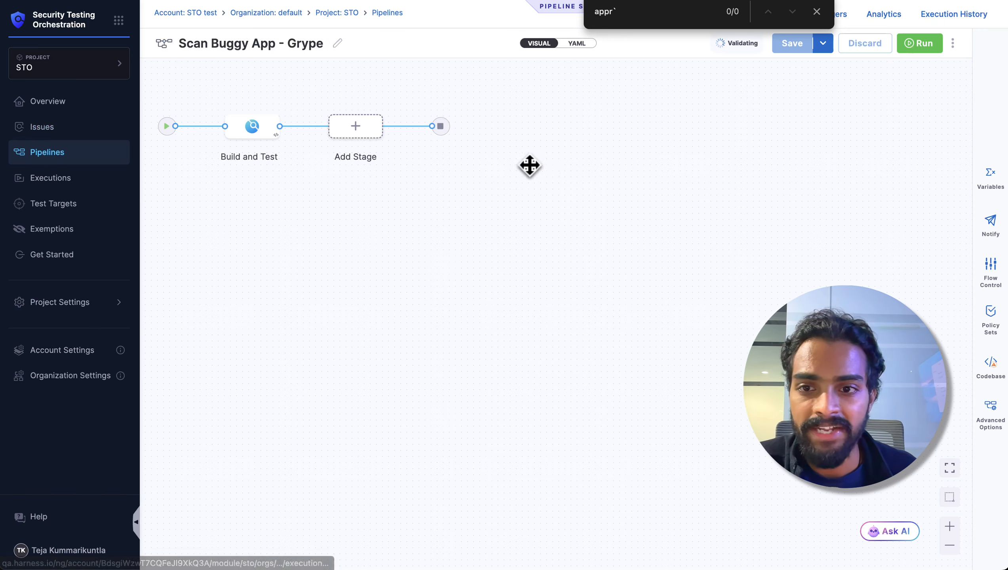
left_click(267, 134)
left_click(405, 236)
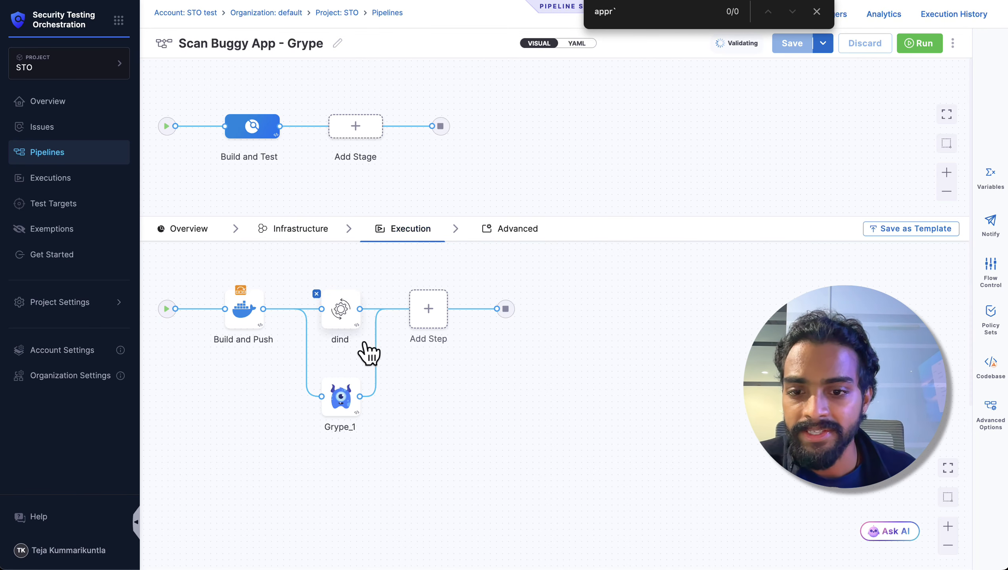
left_click(353, 405)
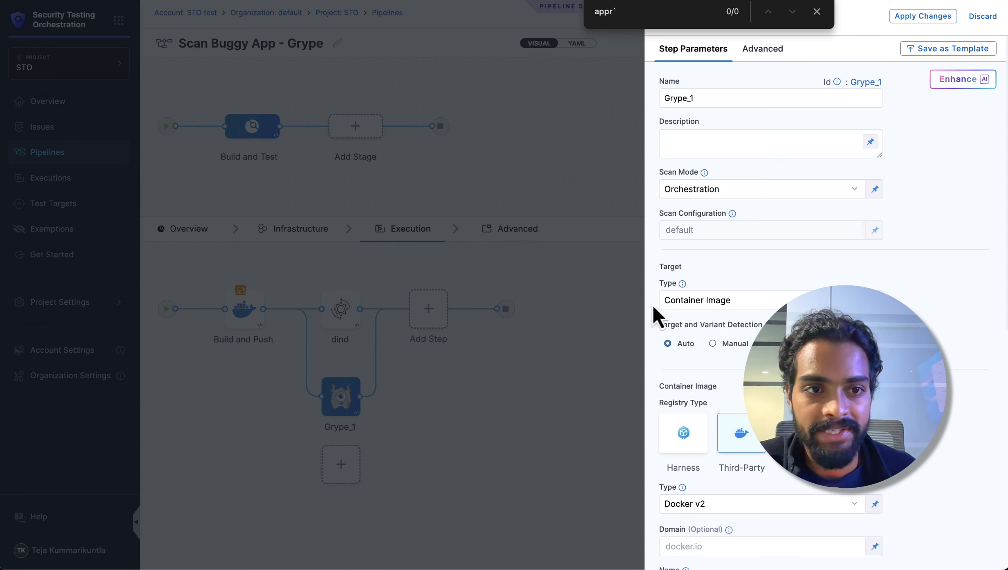
left_click(762, 48)
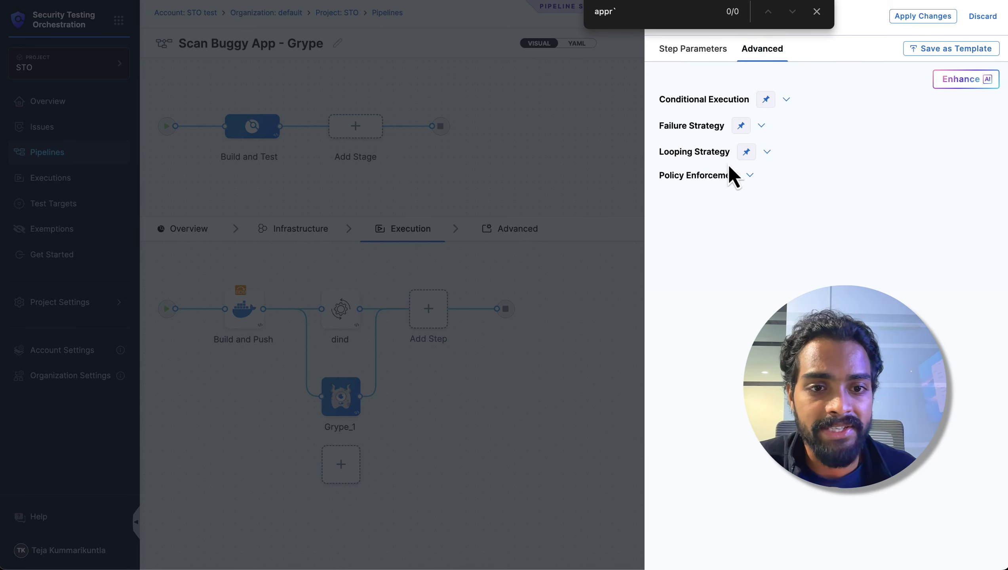
left_click(722, 176)
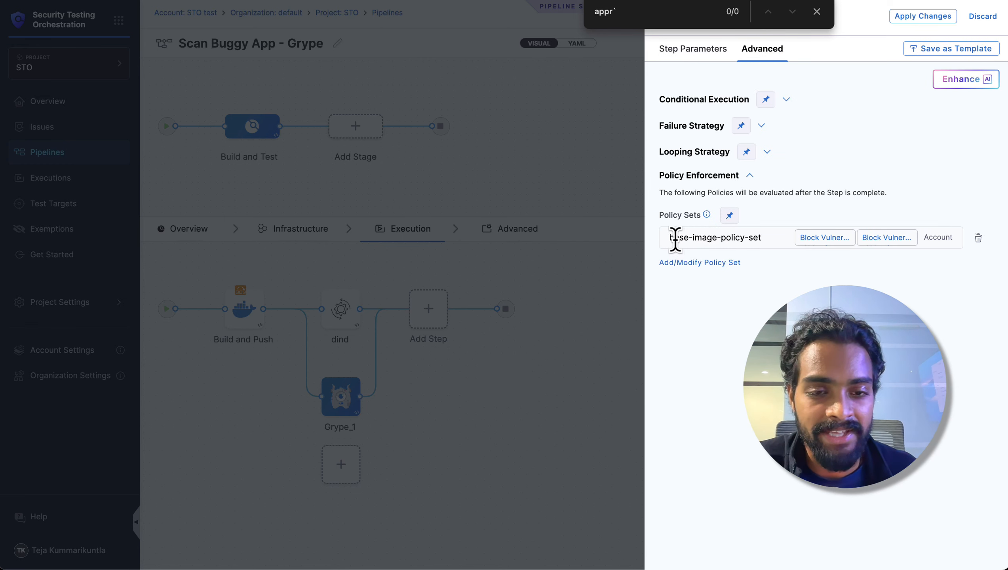
left_click_drag(670, 238, 763, 245)
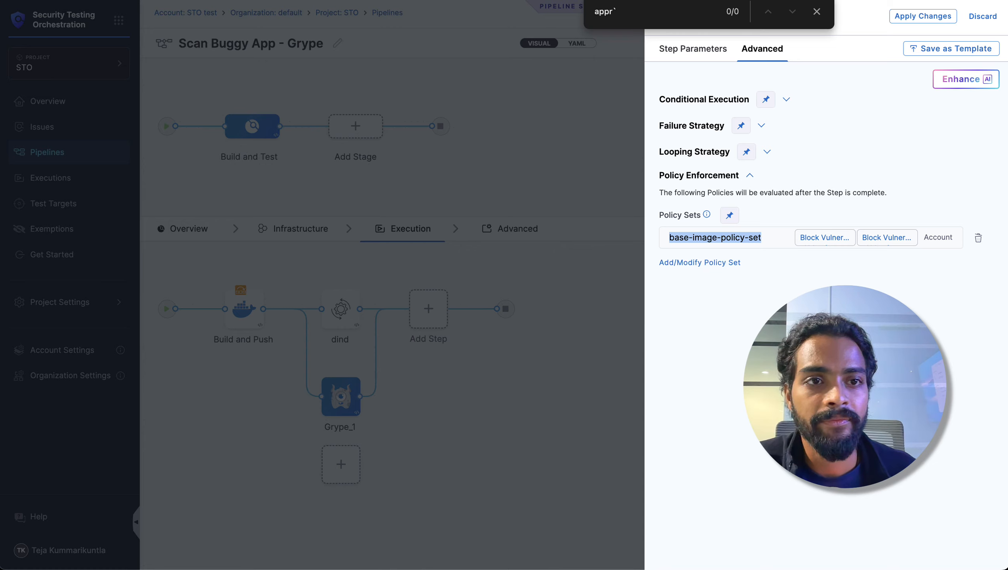
Step: Switch to the account's policy list and open the Block Vulnerabilities from Application Layer policy
key("ctrl+Tab")
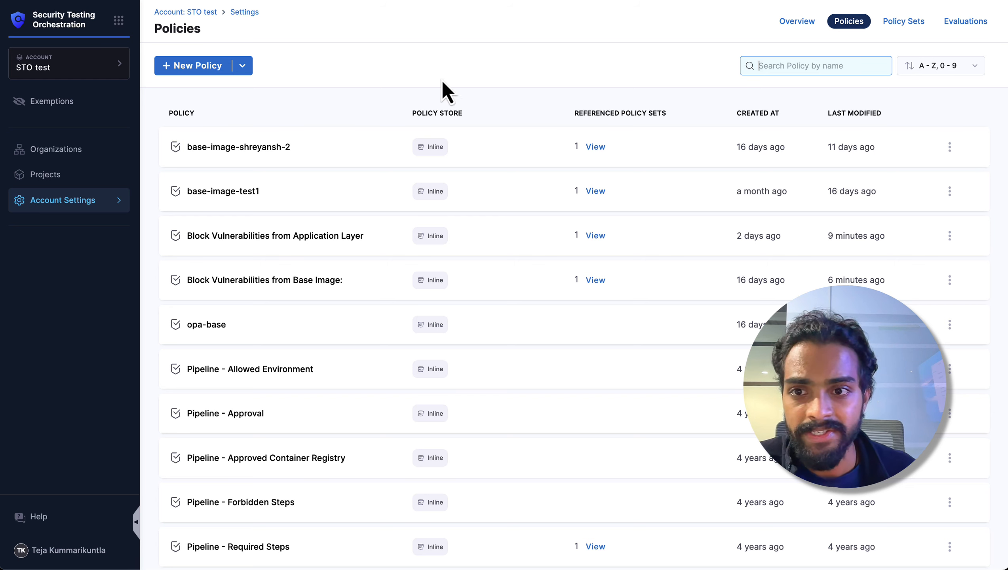
scroll(325, 239, "down", 2)
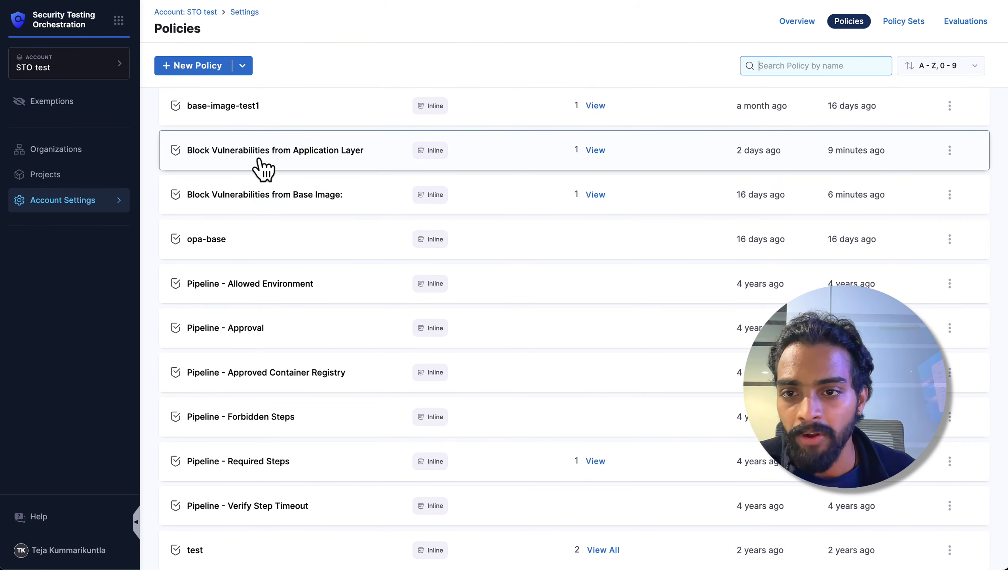
left_click(334, 168)
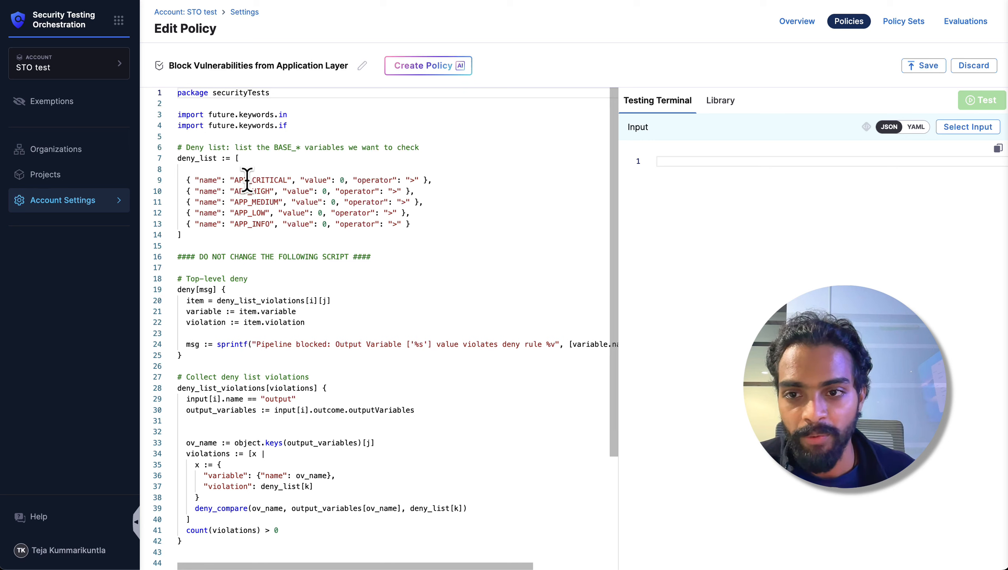
Step: Examine the APP_ severity entries in the policy's deny list, then return to the policy list
left_click_drag(247, 180, 234, 180)
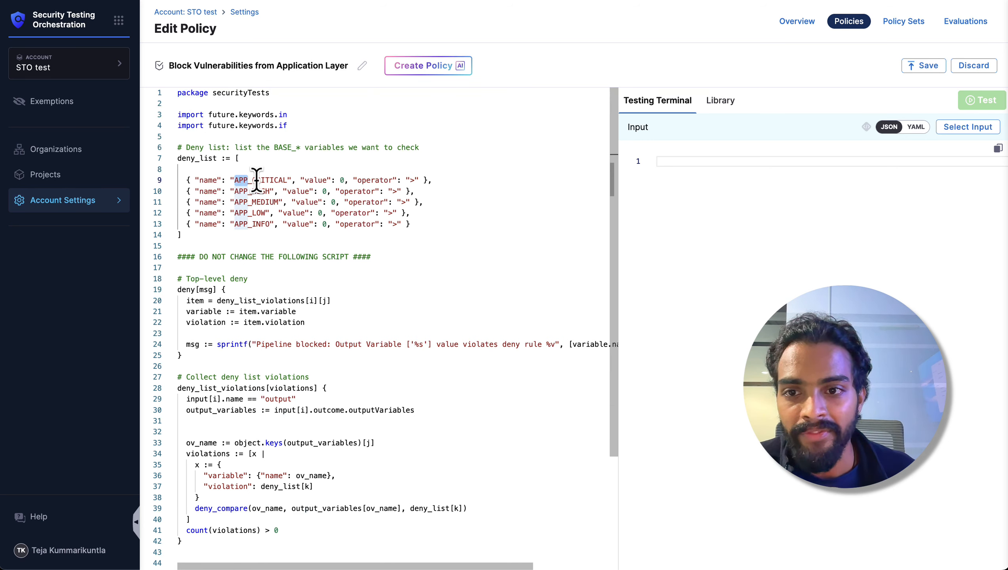
double_click(268, 181)
left_click(269, 193)
left_click(268, 203)
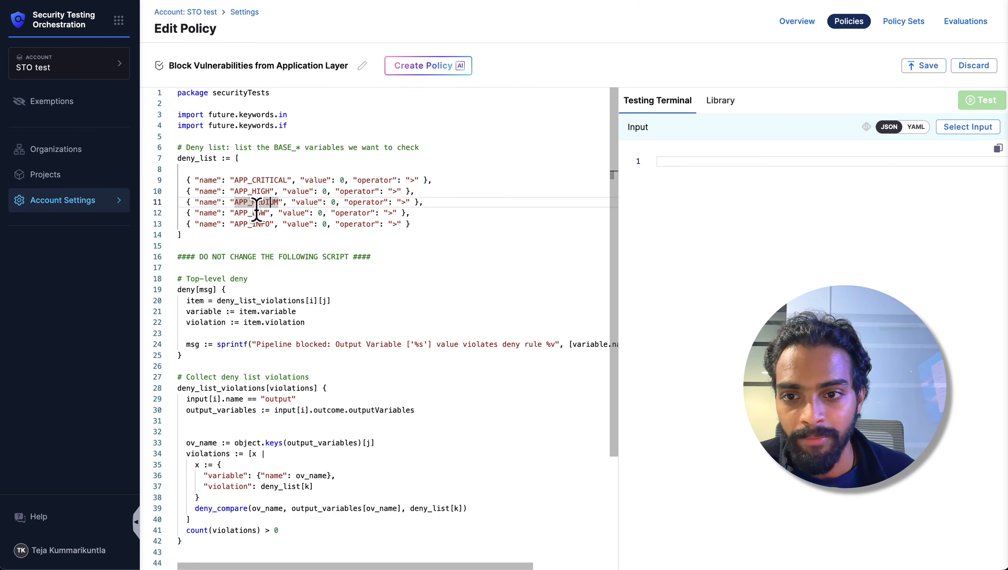
left_click(259, 215)
left_click(274, 222)
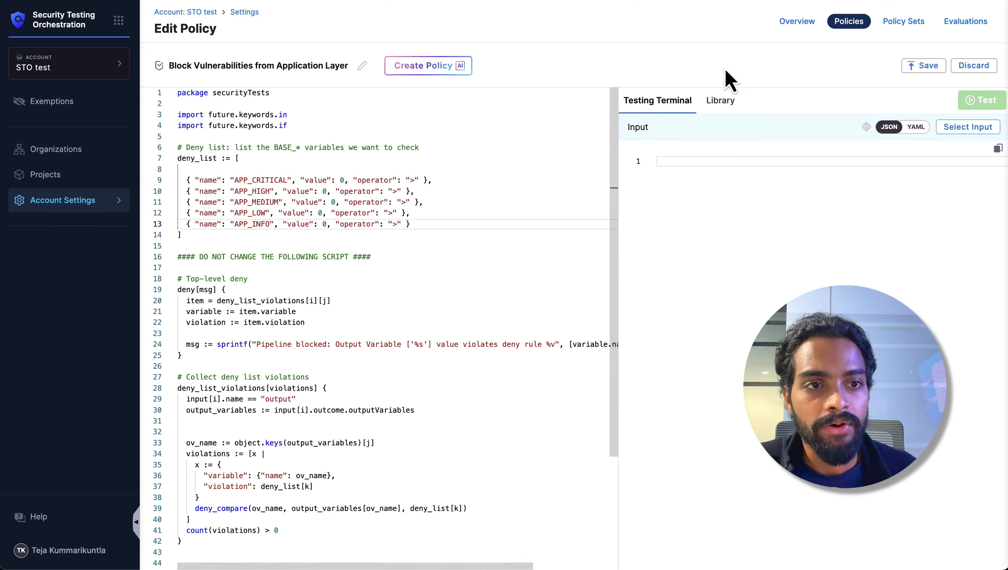
scroll(645, 87, "left", 5)
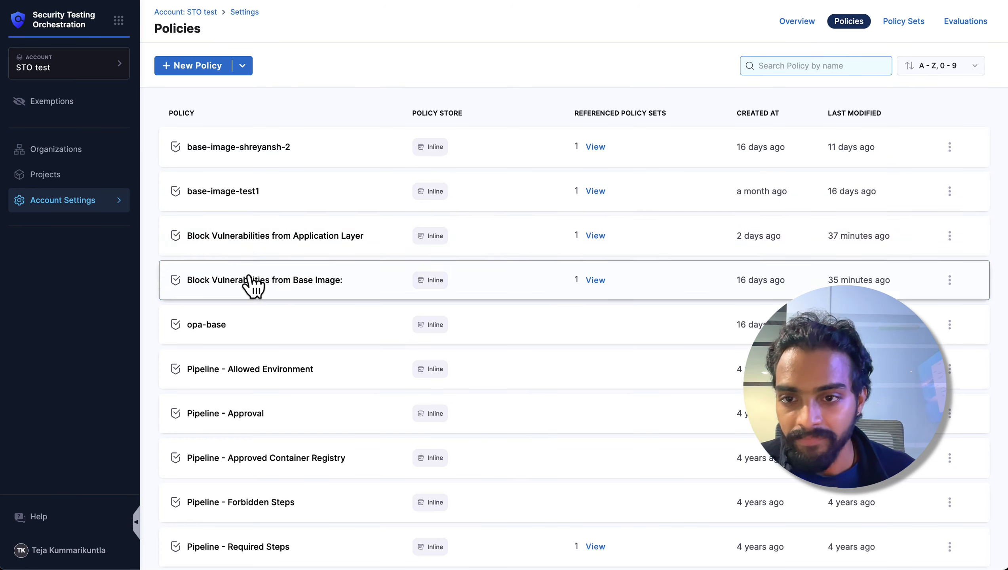
Step: Open the Block Vulnerabilities from Base Image policy and examine its rule that skips checks based on BASE_IMAGE_APPROVED
left_click(304, 284)
scroll(397, 264, "down", 3)
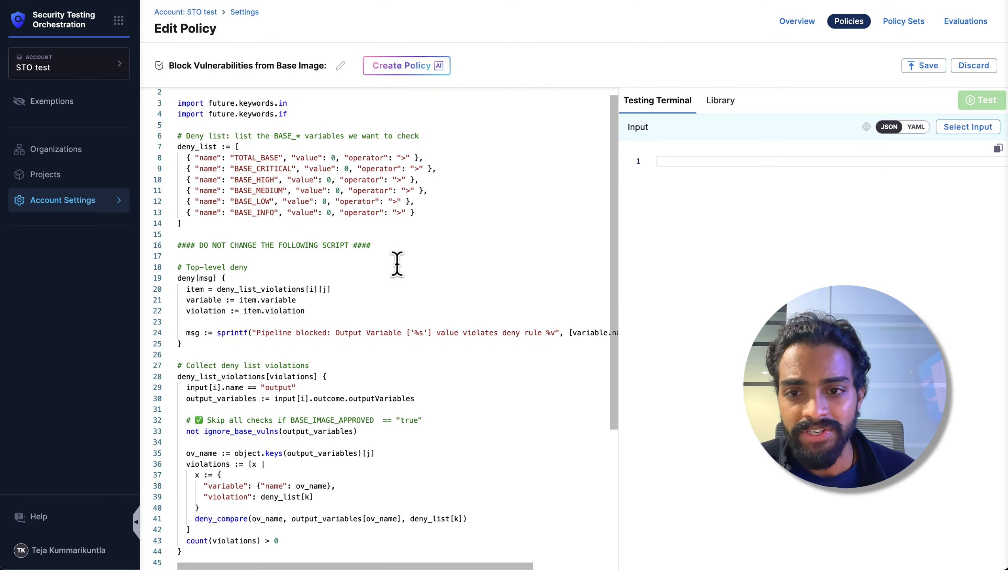
scroll(397, 264, "up", 3)
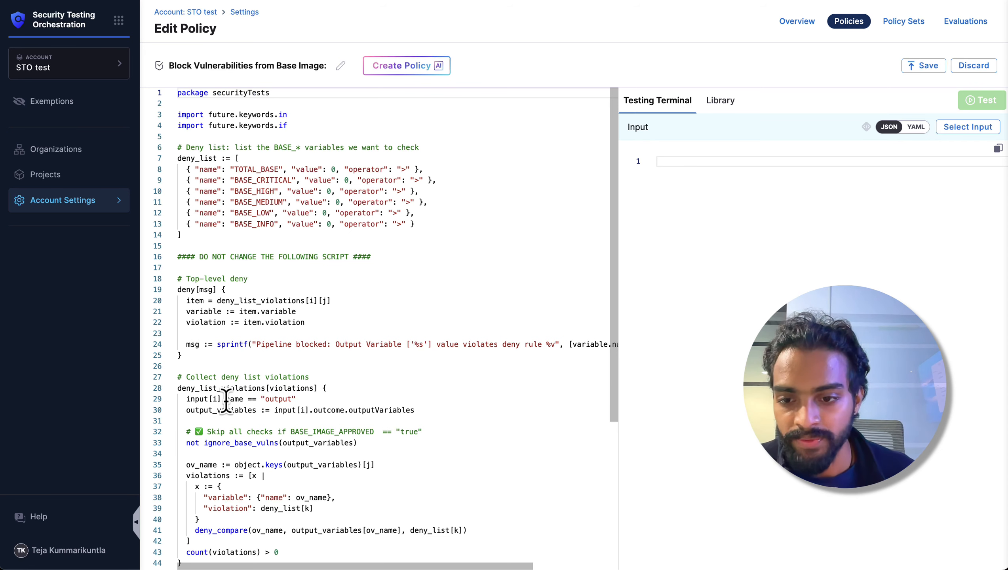
left_click_drag(206, 431, 413, 431)
left_click(383, 442)
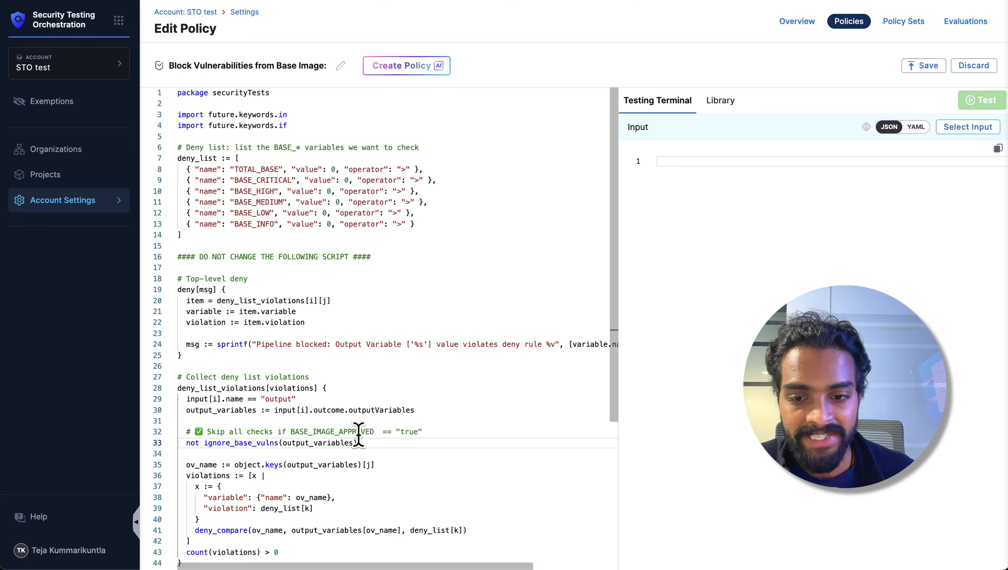
double_click(404, 432)
left_click(389, 440)
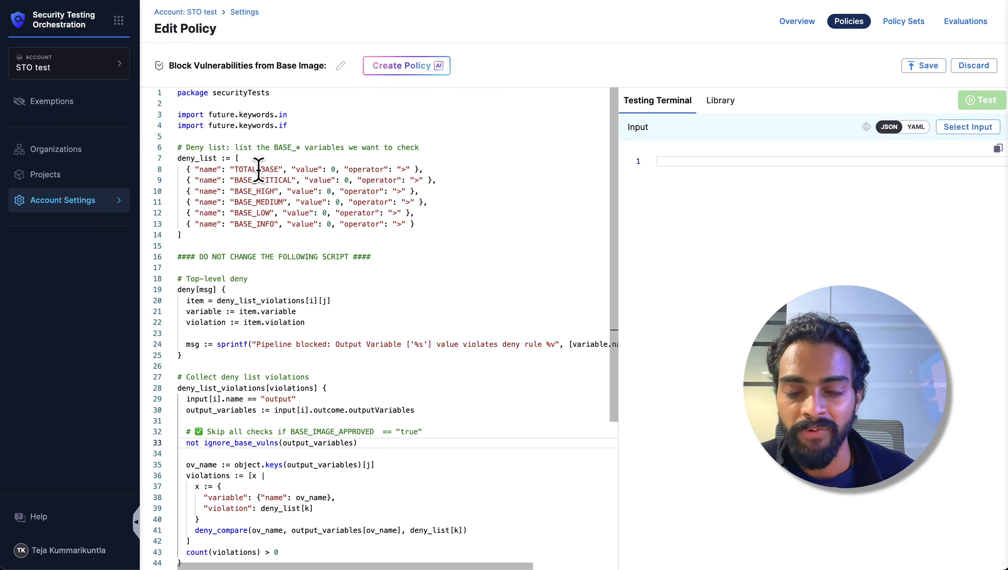
Step: Examine the TOTAL_BASE and BASE_ severity entries in the base image policy's deny list
left_click(237, 170)
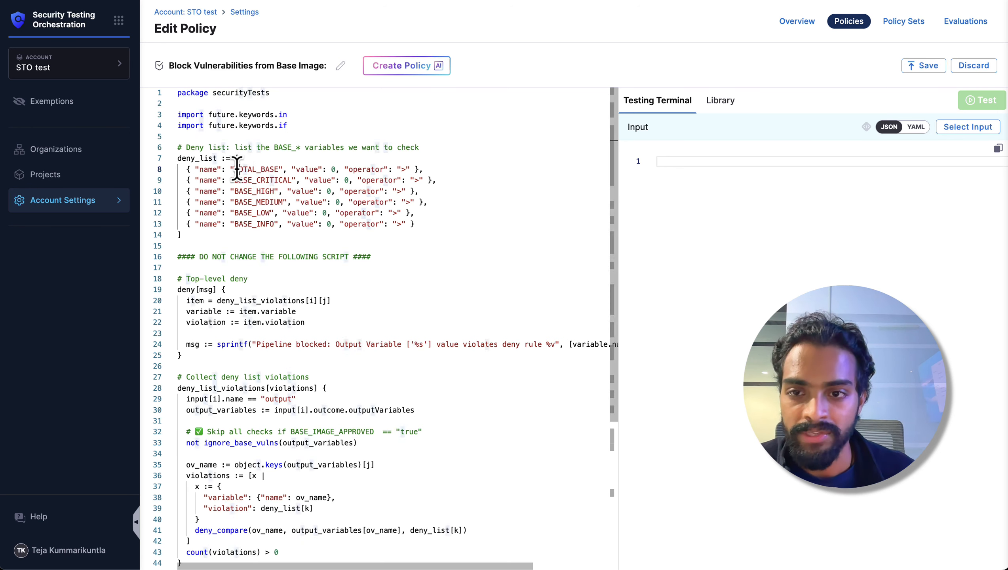
left_click_drag(237, 170, 294, 225)
left_click(294, 225)
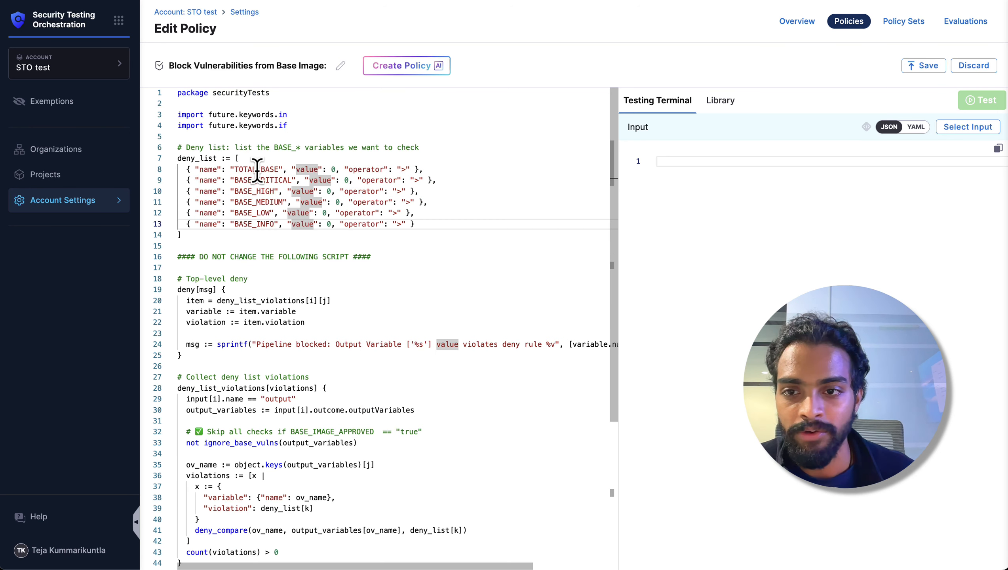
double_click(275, 180)
left_click(266, 192)
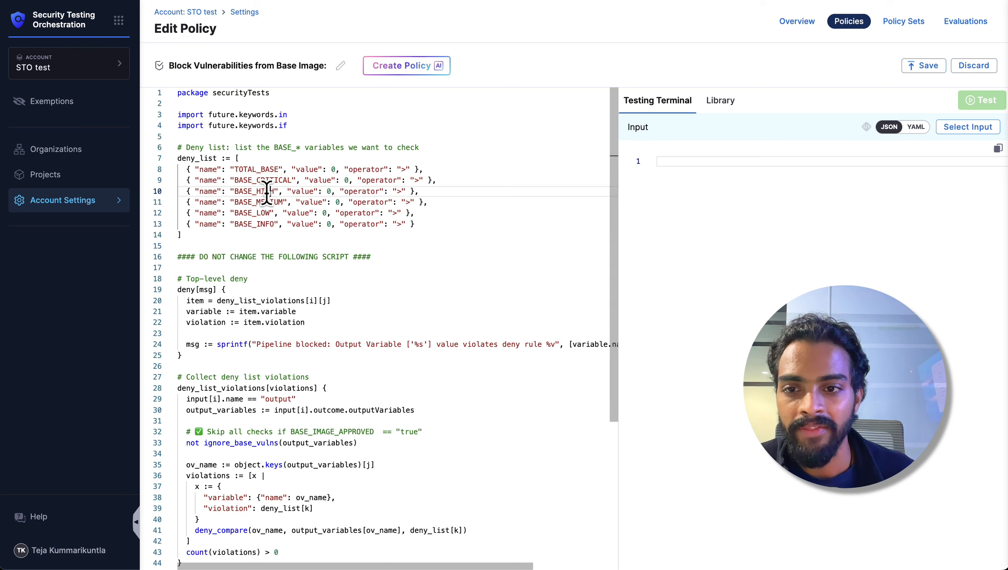
left_click(297, 231)
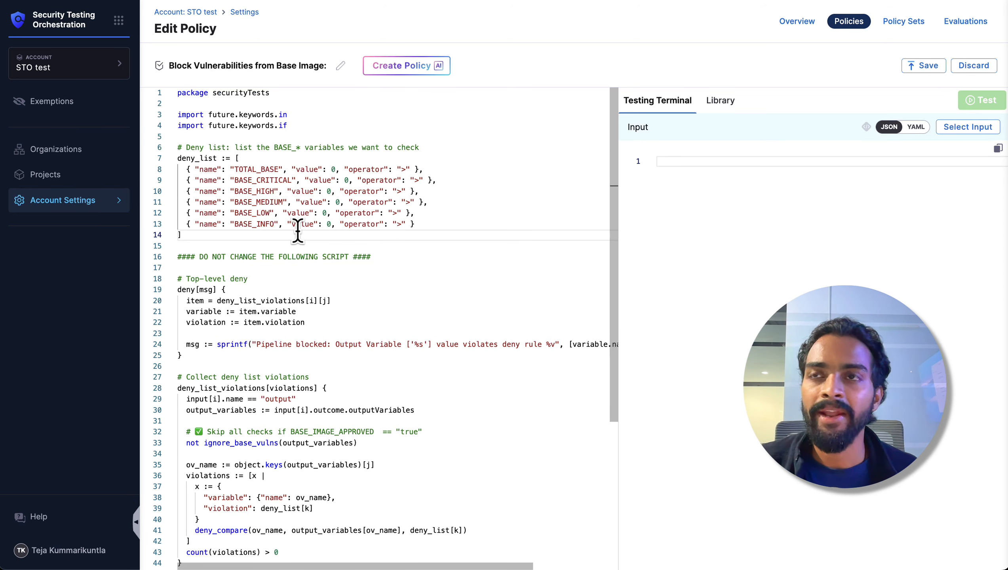